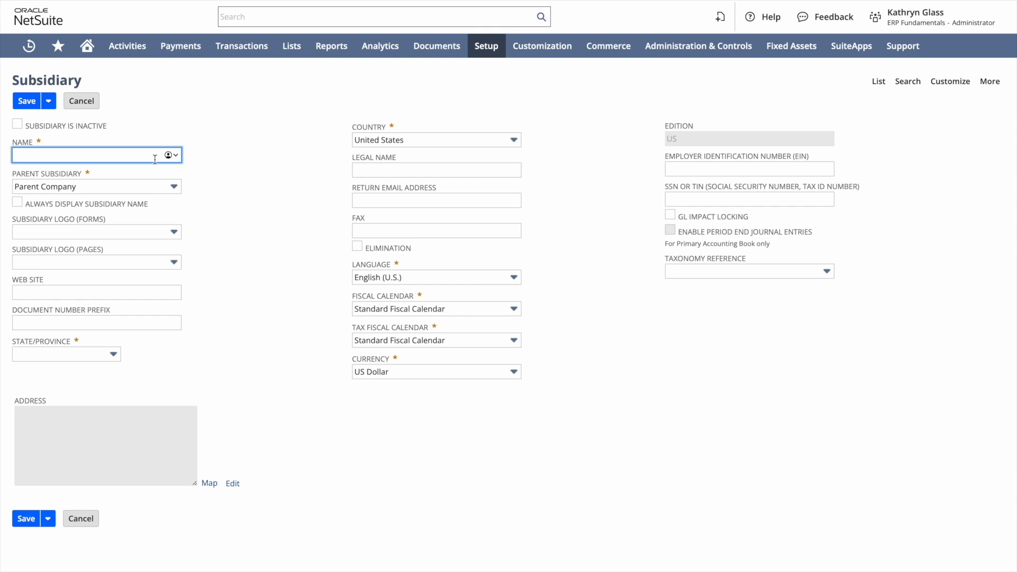
Name the new subsidiary under Parent Company xElimination and set its state to New York
text(ation)
click(226, 225)
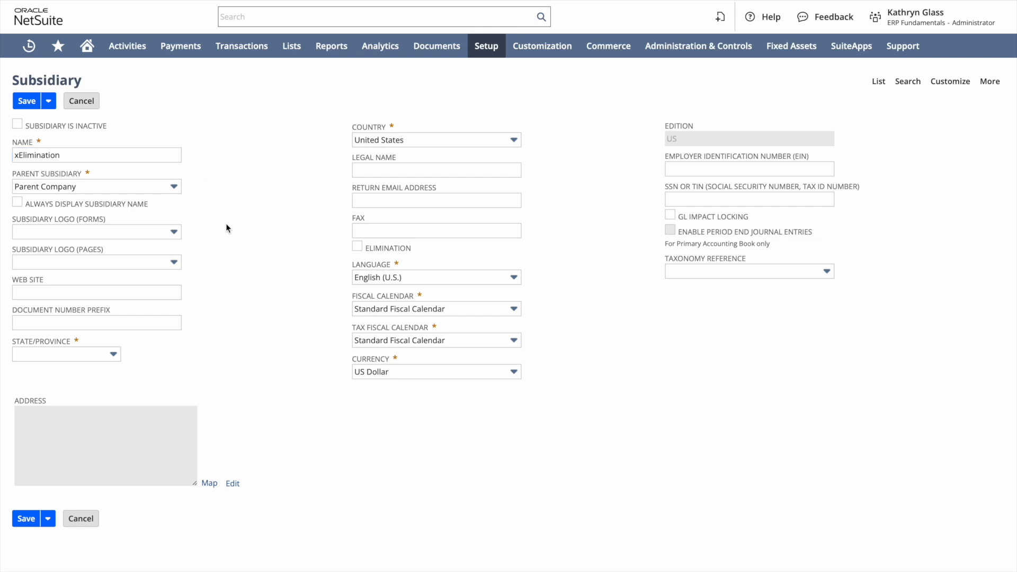
click(113, 358)
click(44, 436)
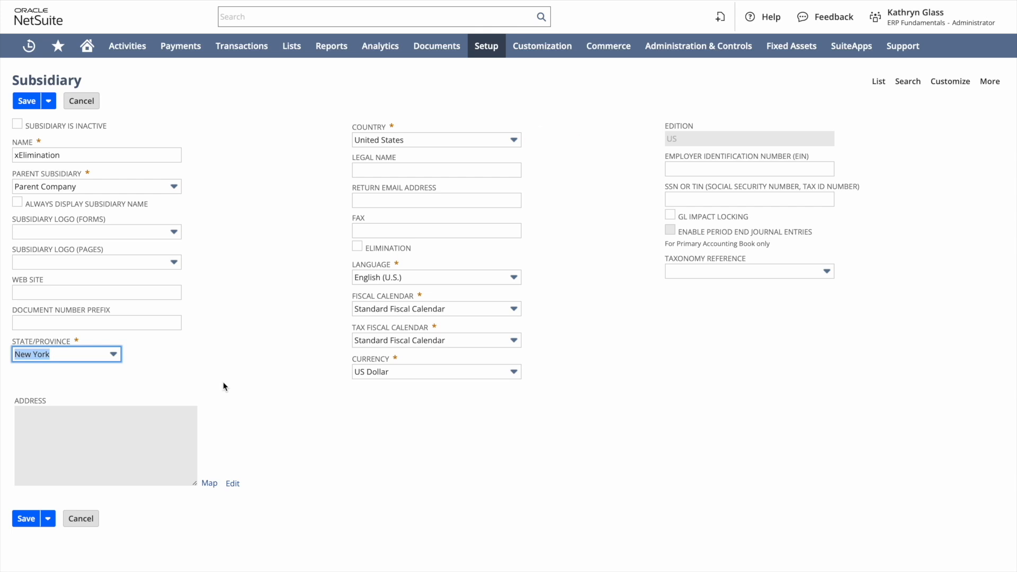
Choose US Dollar as the currency, mark the subsidiary as an elimination subsidiary and save it
click(386, 375)
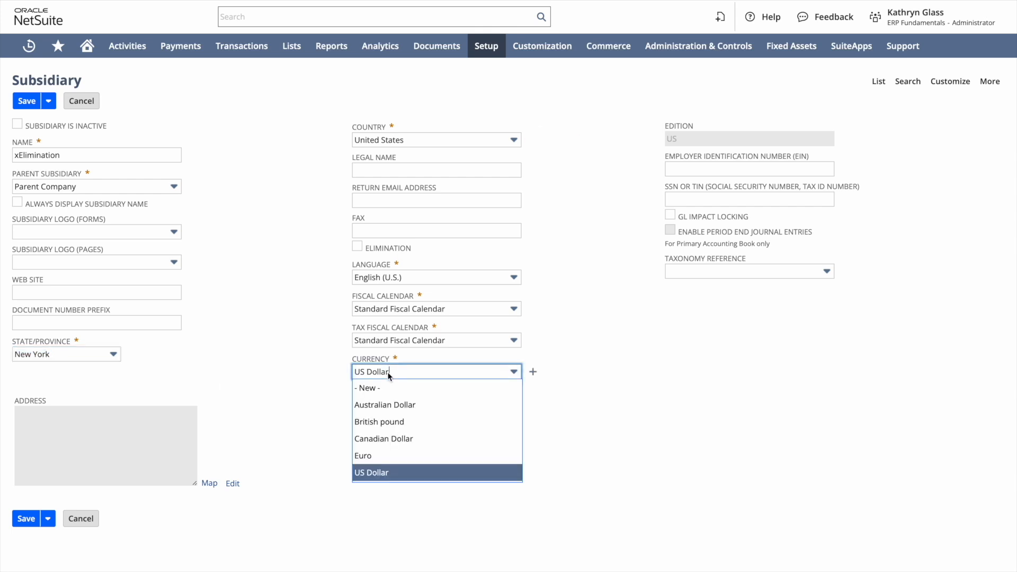
click(363, 477)
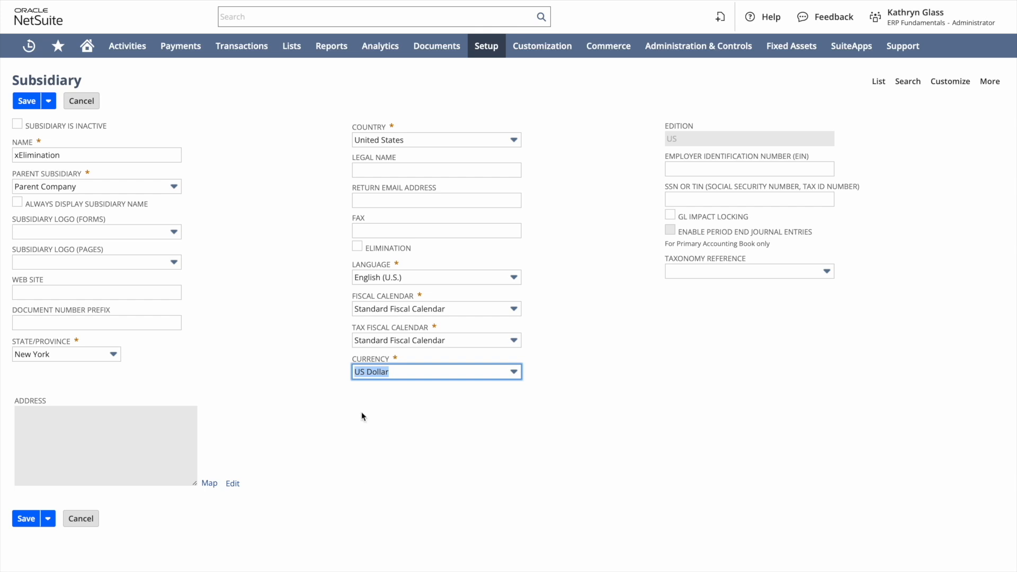
click(357, 246)
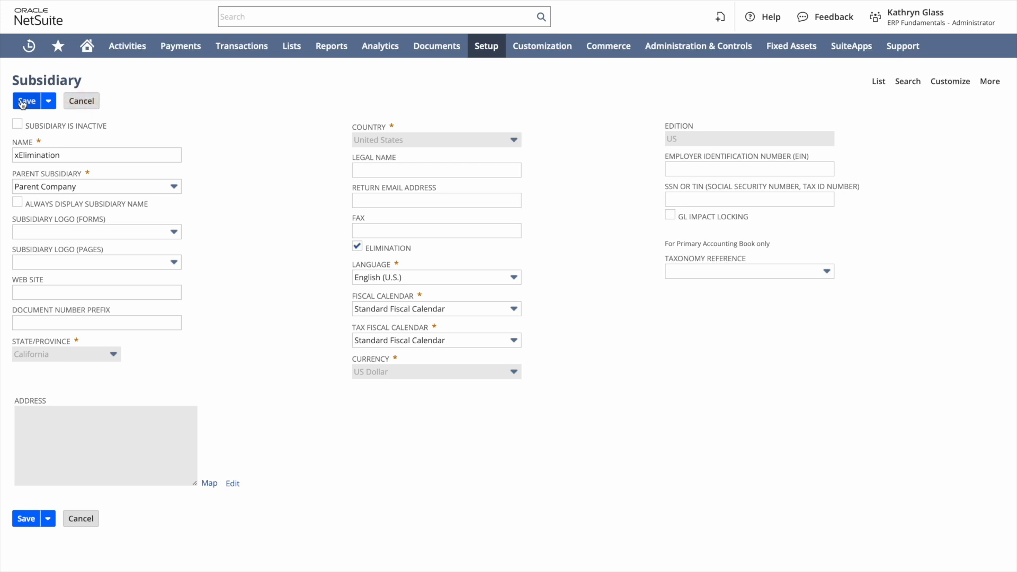
click(23, 101)
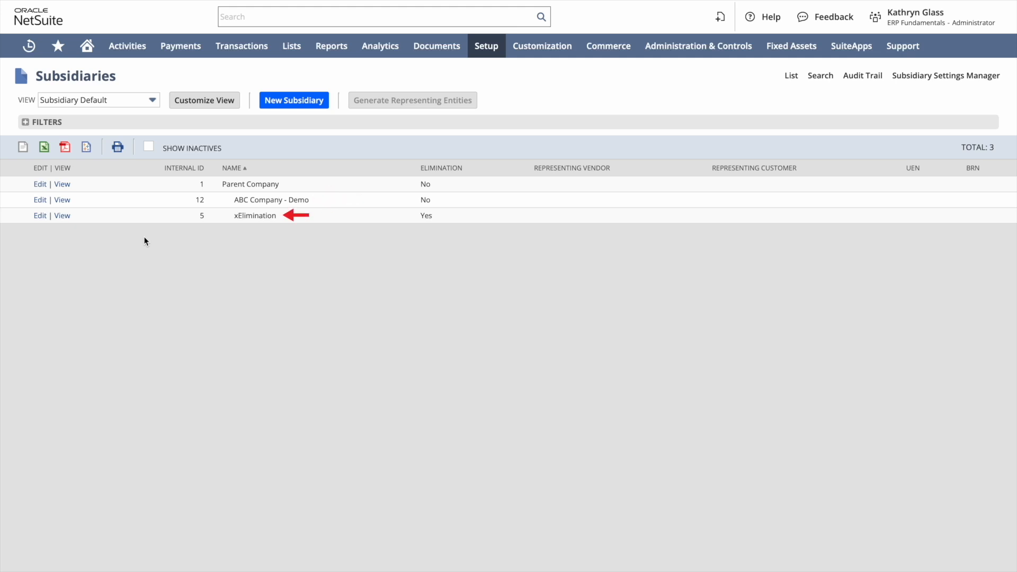
Open the xElimination subsidiary for editing and set the addressee of its main address to xElimination
click(63, 216)
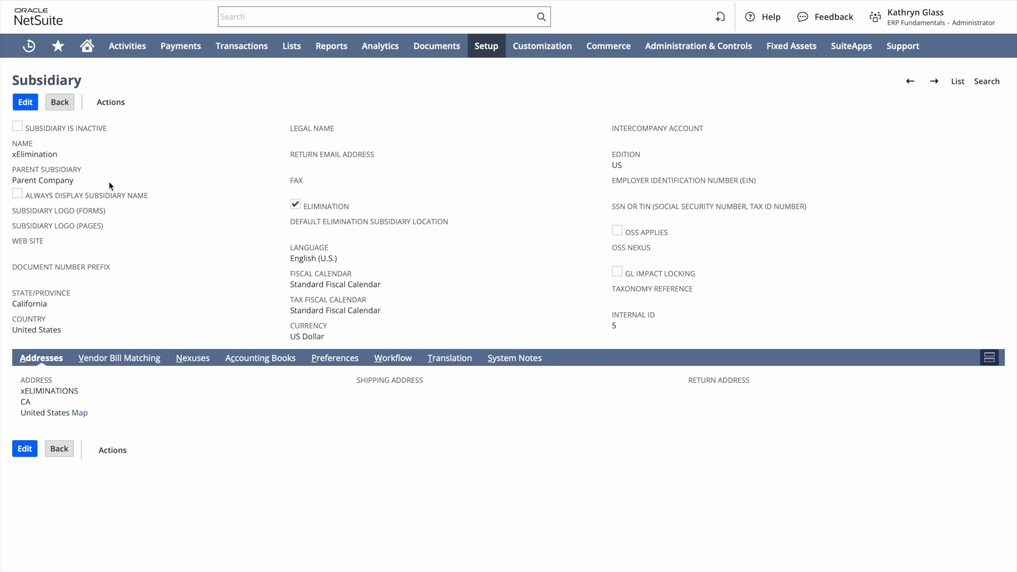
click(26, 103)
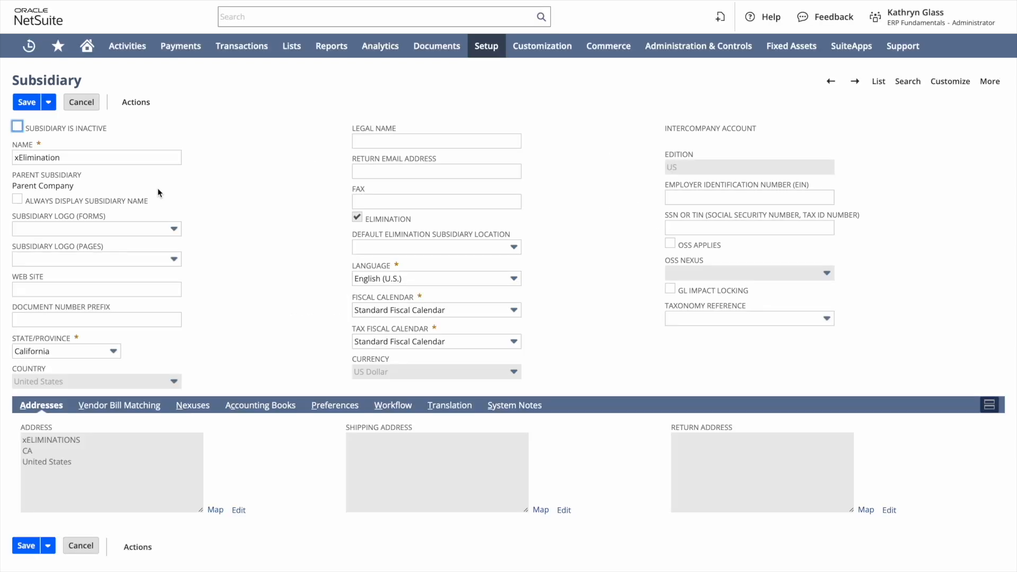
click(285, 306)
click(239, 510)
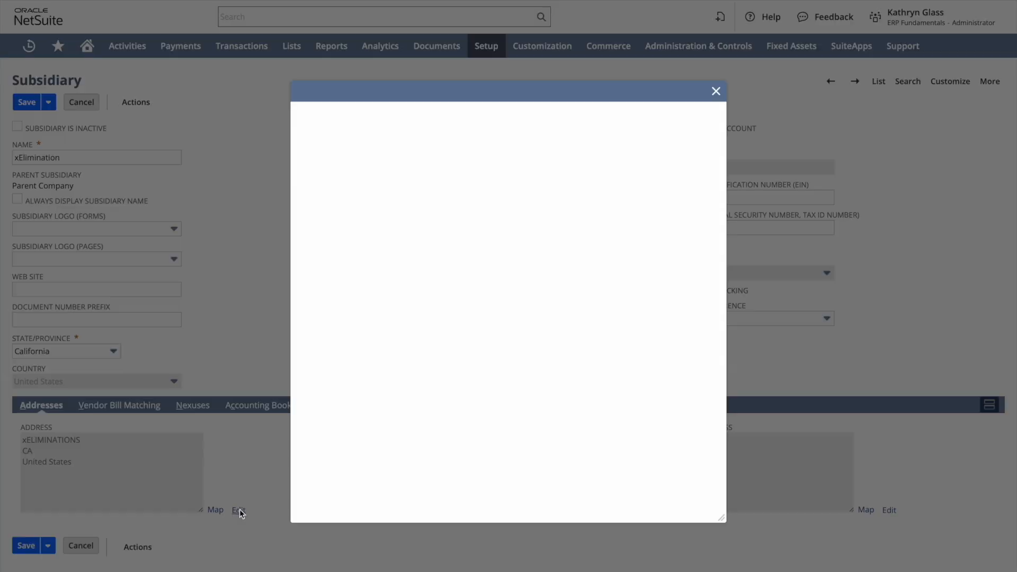
key(Tab)
key(Tab)
text(xElimination)
click(539, 315)
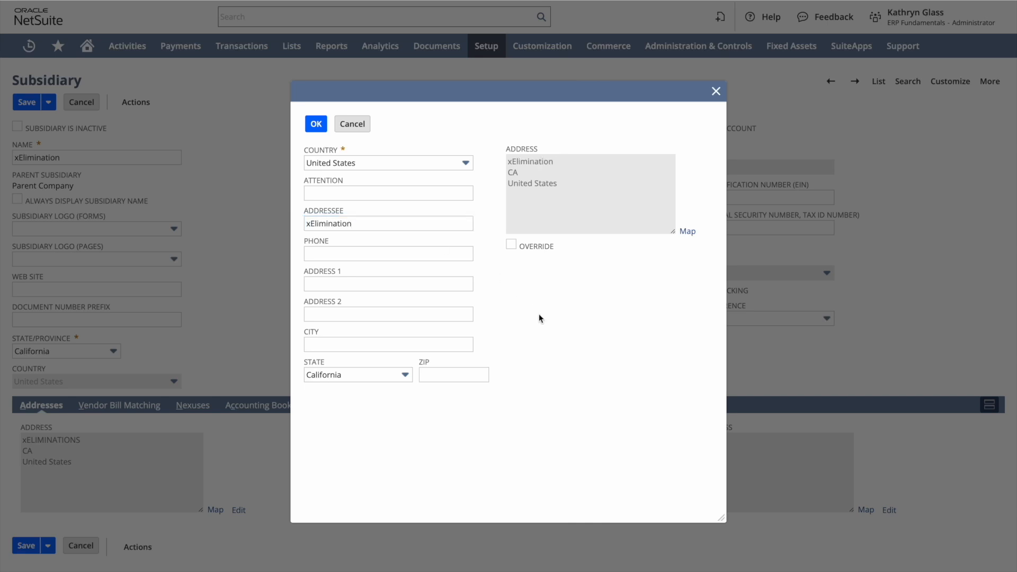
click(316, 124)
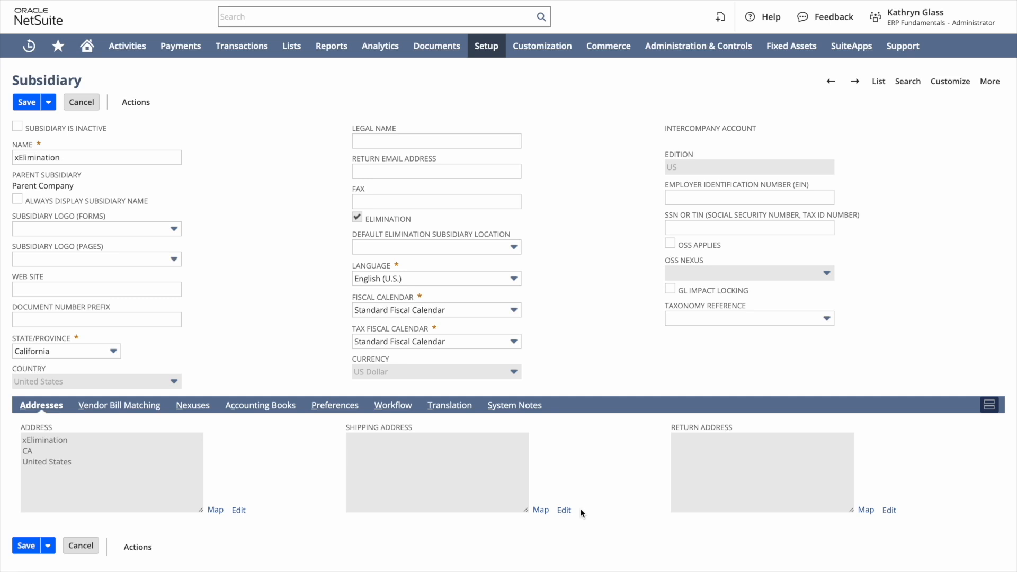
Set the addressee of the subsidiary's shipping address to xElimination
click(564, 511)
text(xElimination)
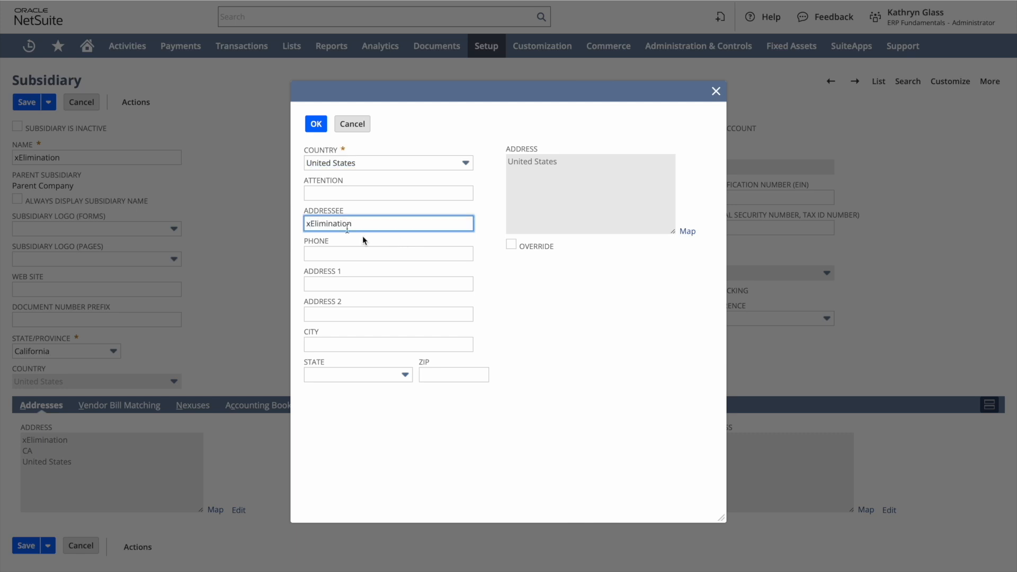
click(584, 359)
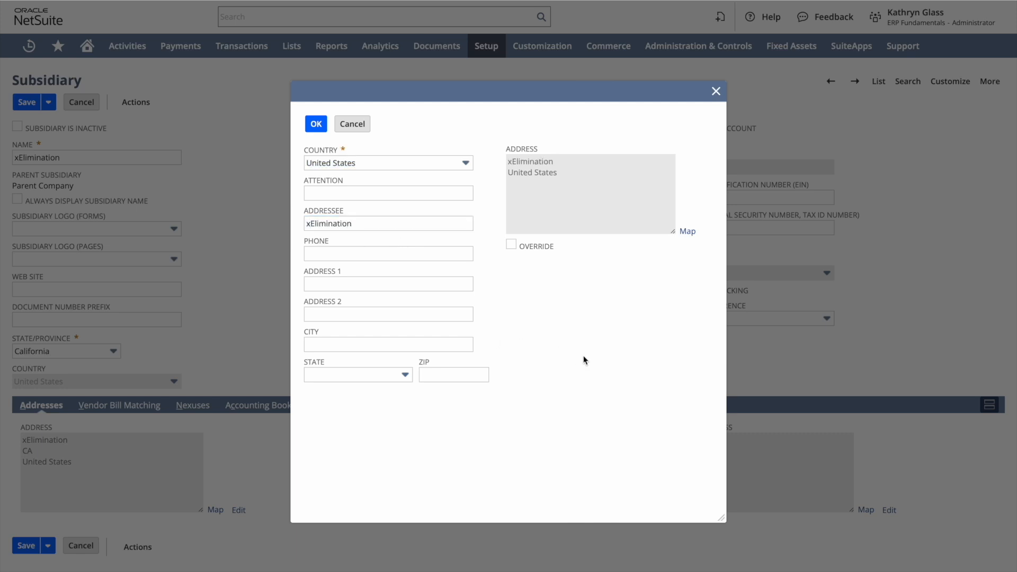
click(320, 124)
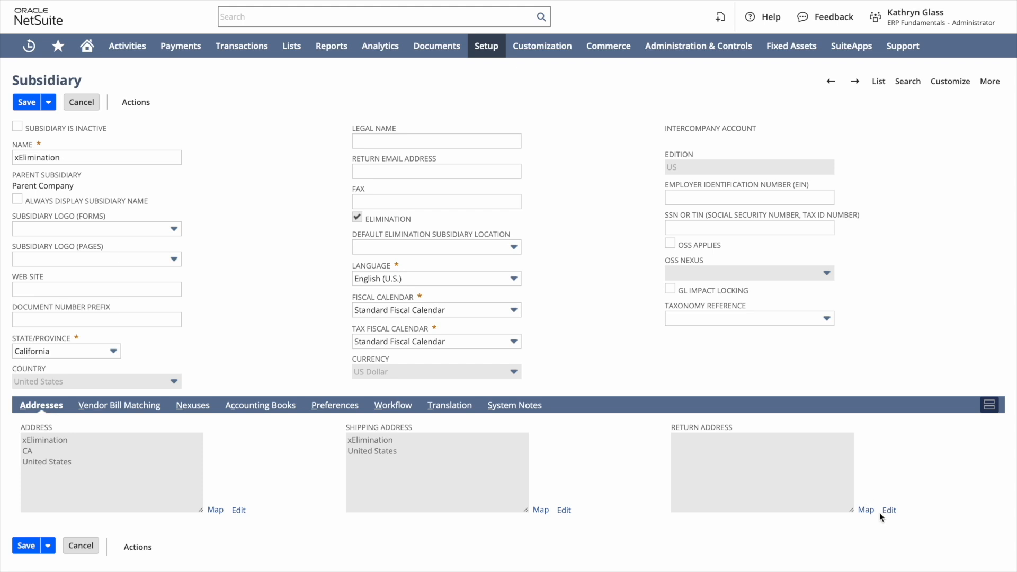
Set the addressee of the subsidiary's return address to xElimination
click(889, 510)
text(xElimination)
click(516, 349)
click(317, 125)
Examine the vendor bill matching tolerances and the nexus choices available for the xElimination subsidiary
click(120, 405)
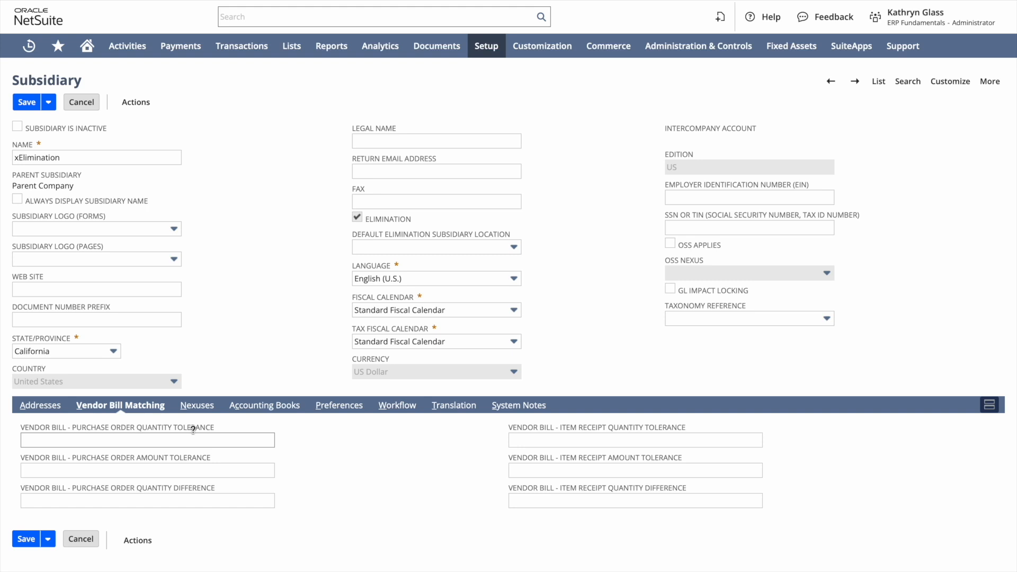
click(199, 406)
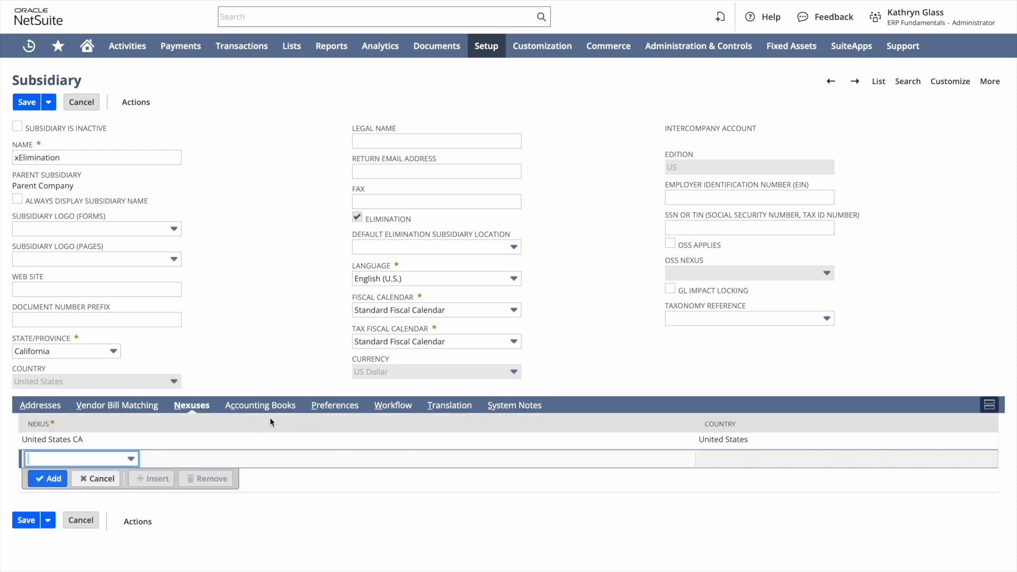
click(116, 440)
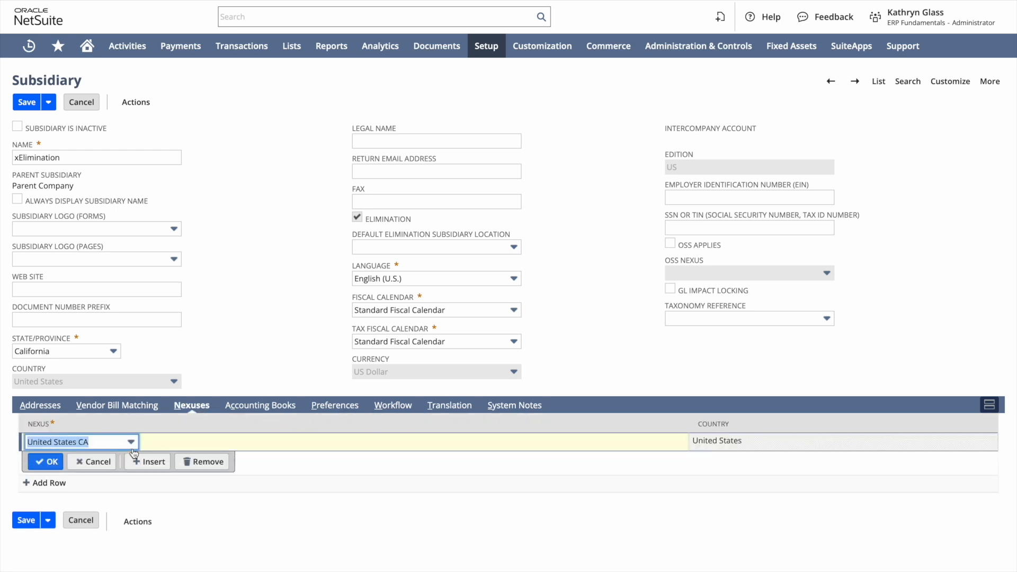
click(131, 443)
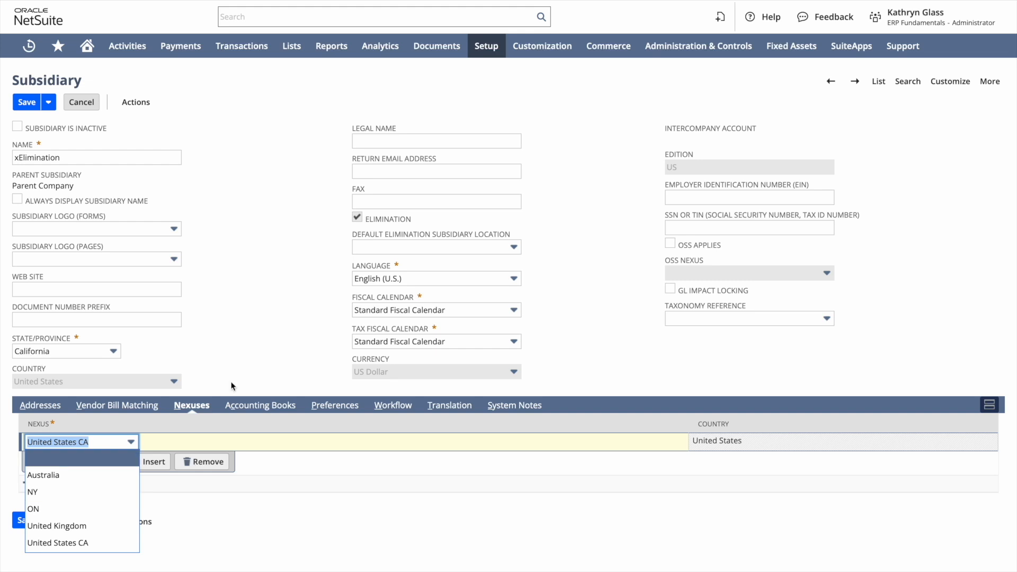
click(250, 367)
click(100, 464)
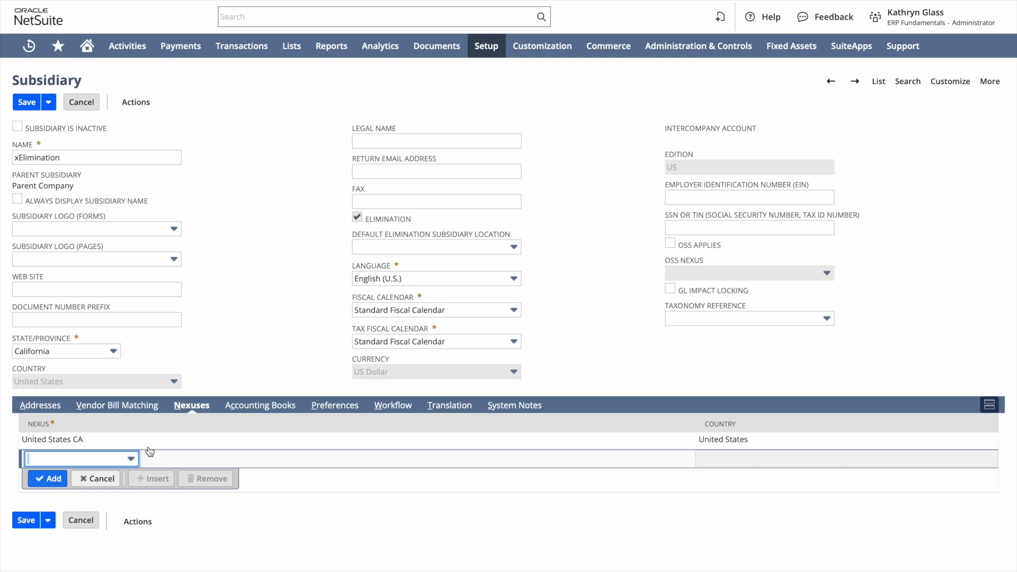
Review the subsidiary's accounting books and its general, support and CSV preferences
click(267, 411)
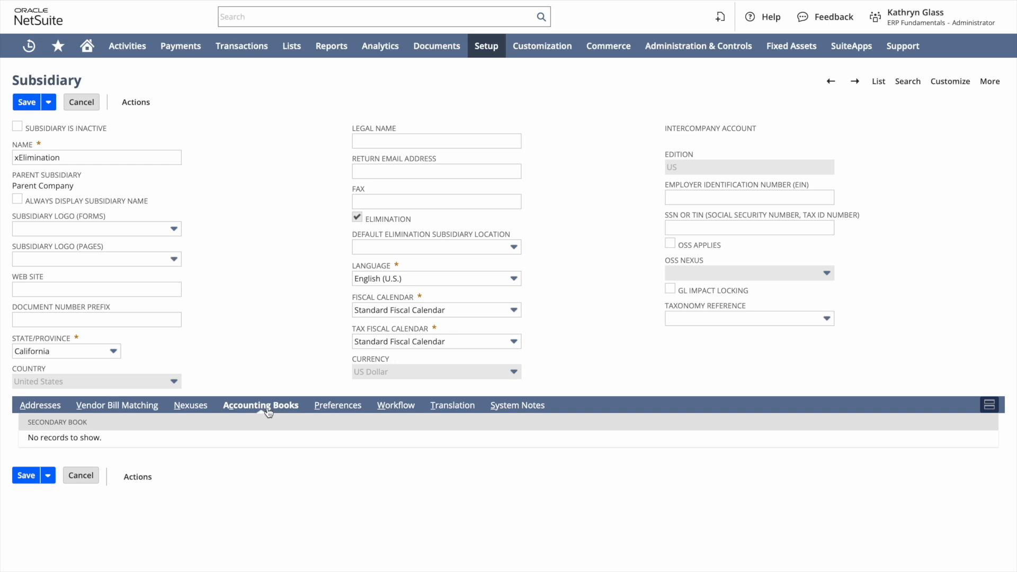
click(332, 407)
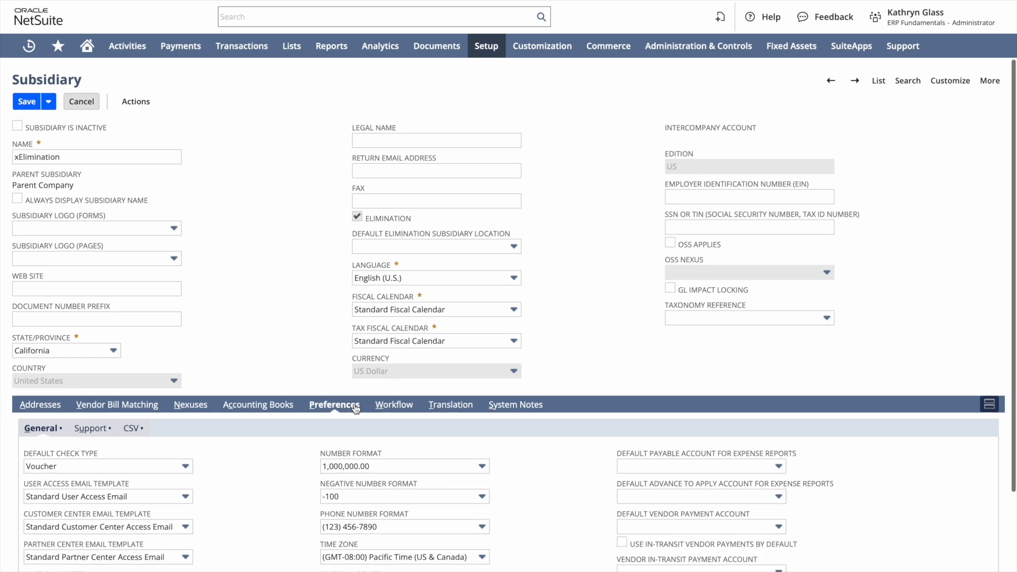
scroll(356, 408, down, 3)
scroll(356, 408, up, 1)
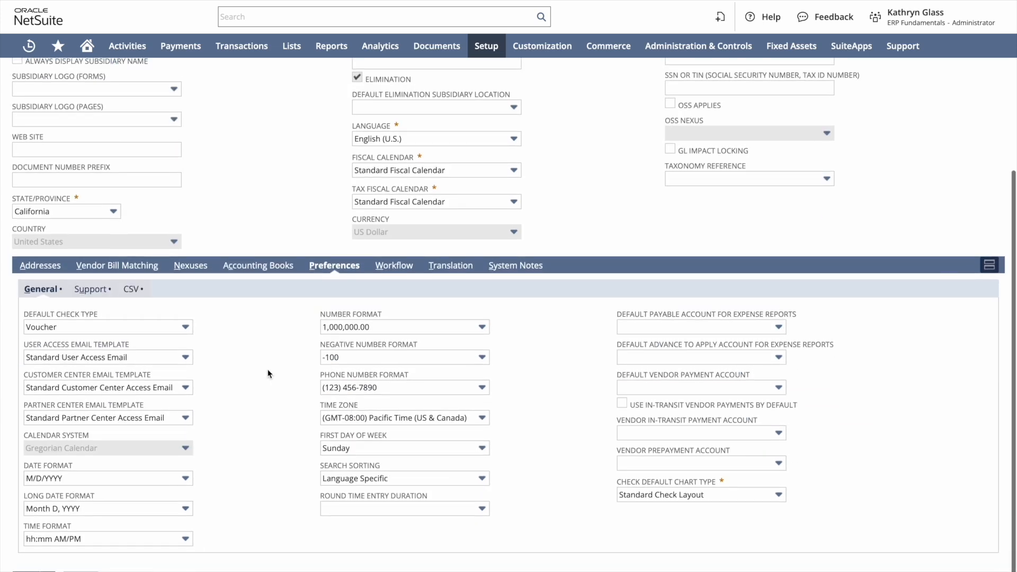
click(91, 288)
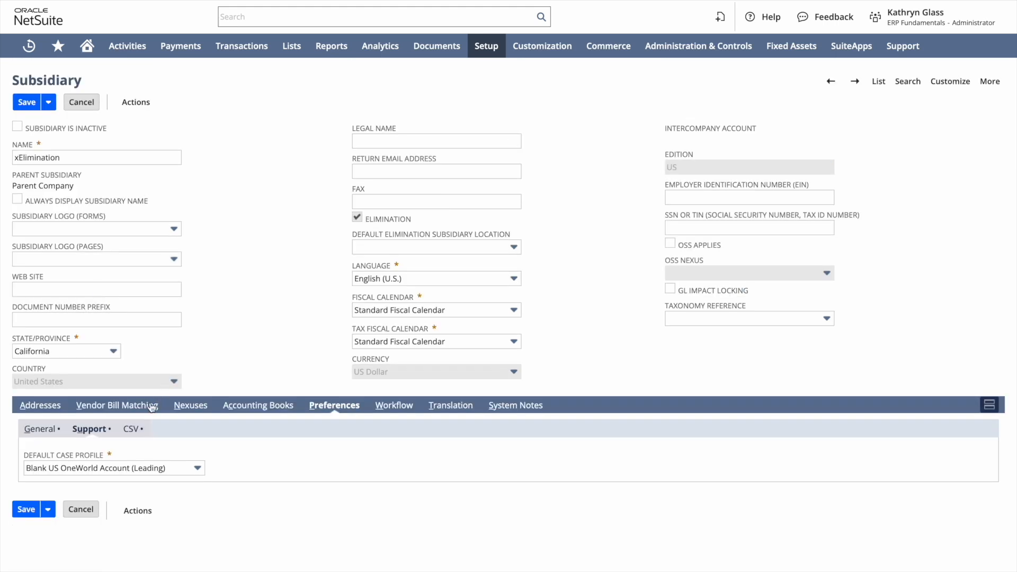
click(130, 430)
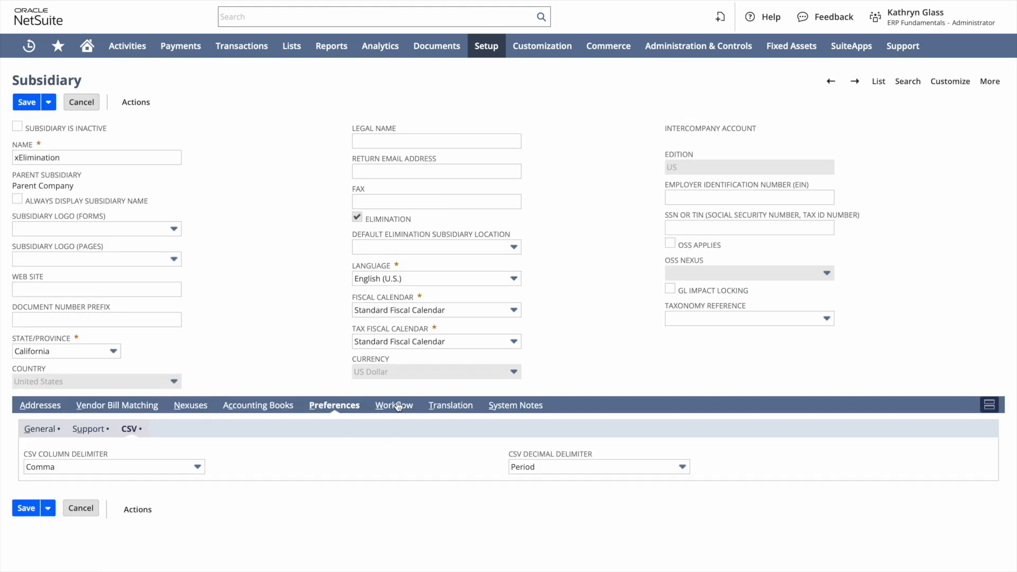
Check the workflow, translation and system notes details and save the xElimination subsidiary
click(395, 406)
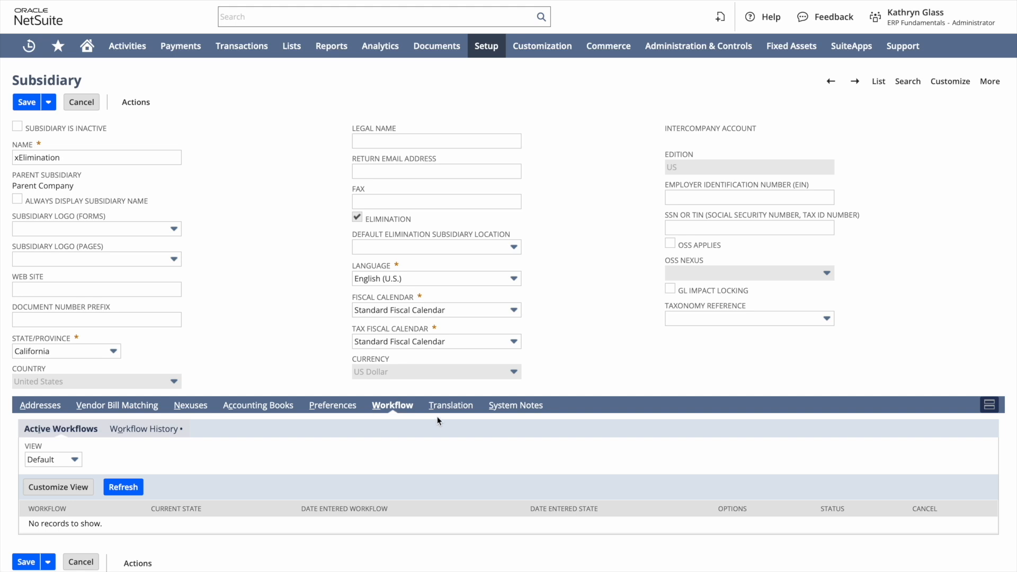
click(445, 408)
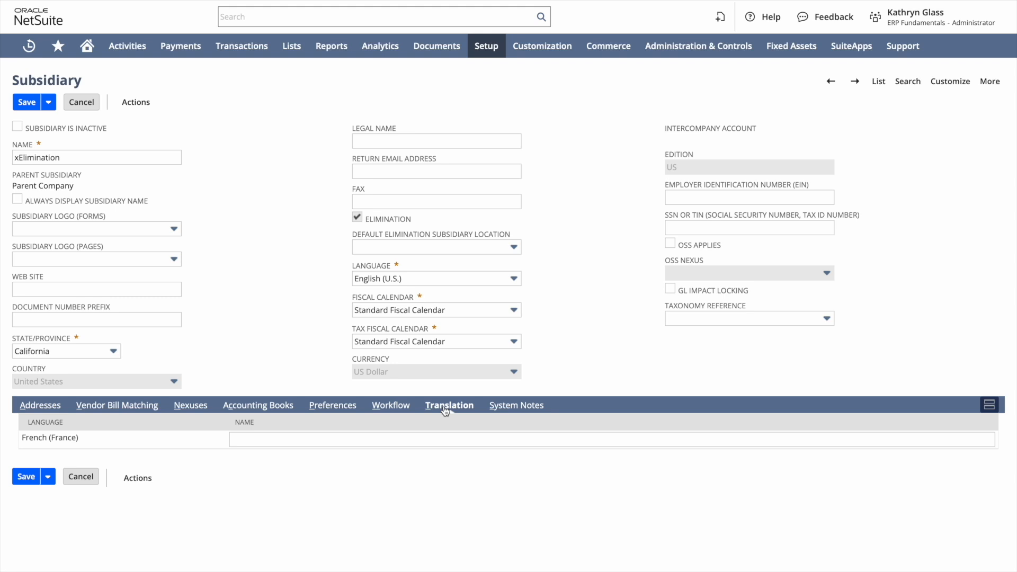
click(510, 409)
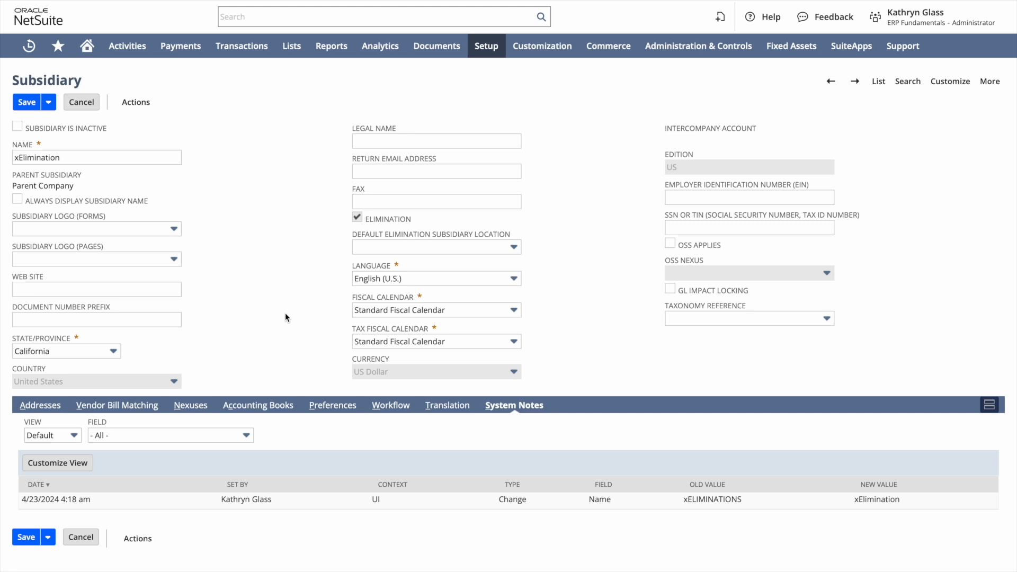
click(25, 538)
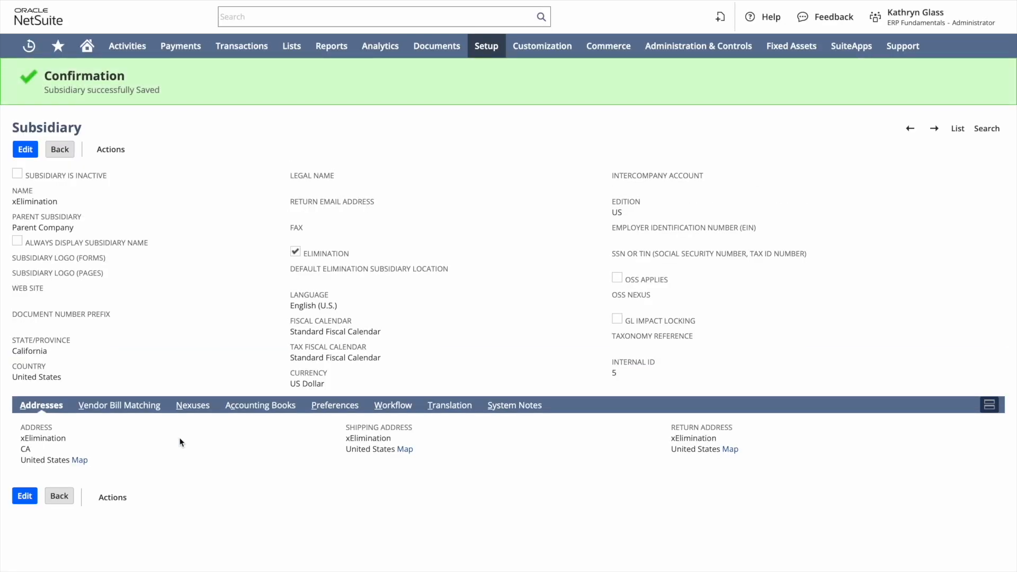
Review the saved record's vendor bill matching, nexuses and accounting books, plus its general, support and CSV preferences
click(125, 406)
click(208, 407)
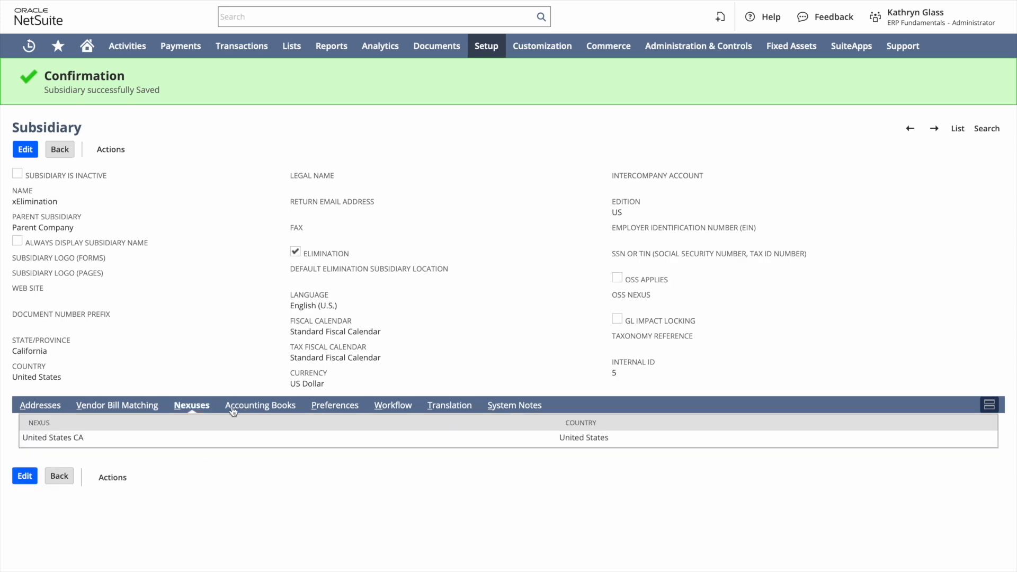
click(253, 408)
click(346, 409)
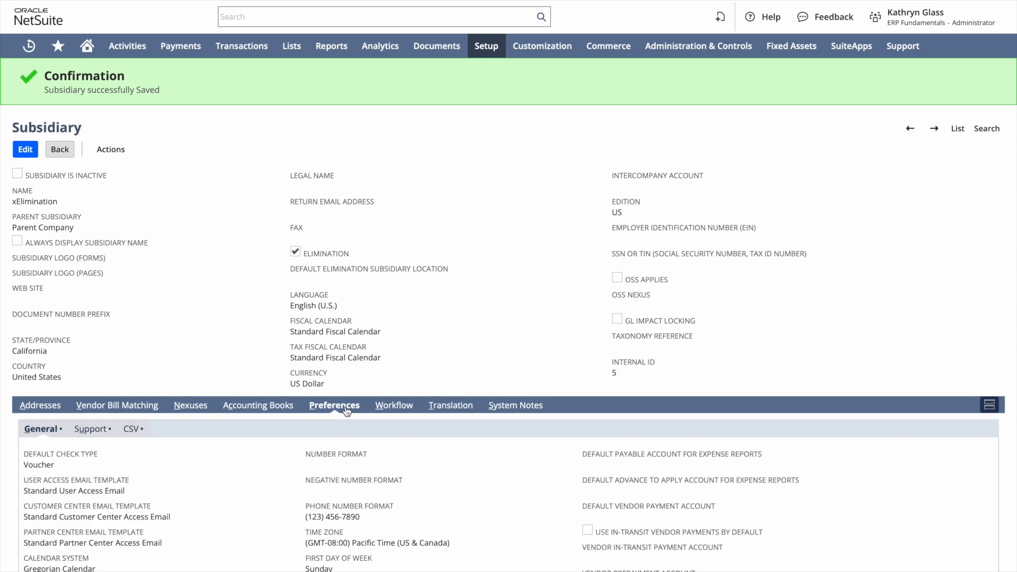
scroll(393, 421, down, 2)
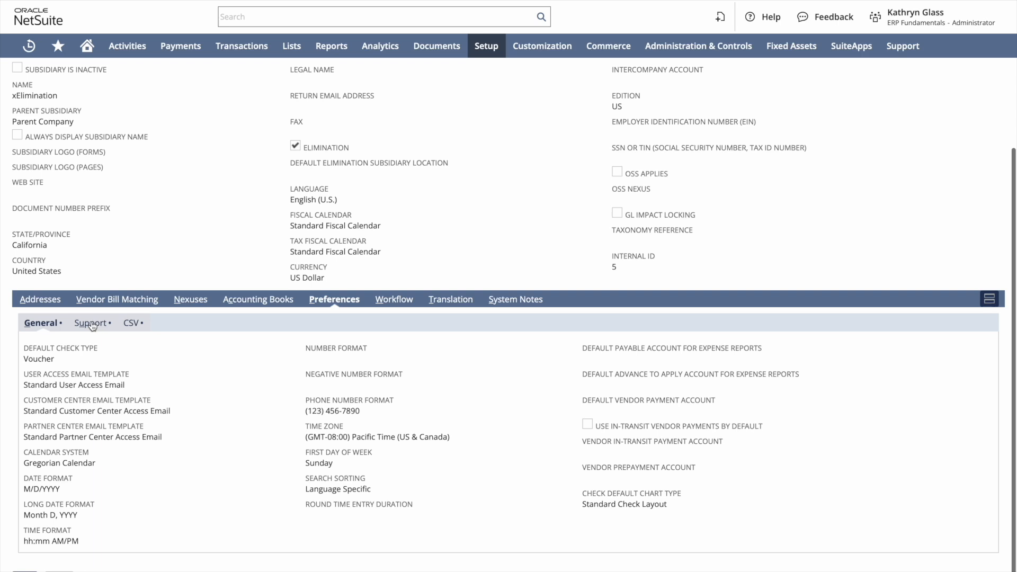
click(92, 326)
click(131, 430)
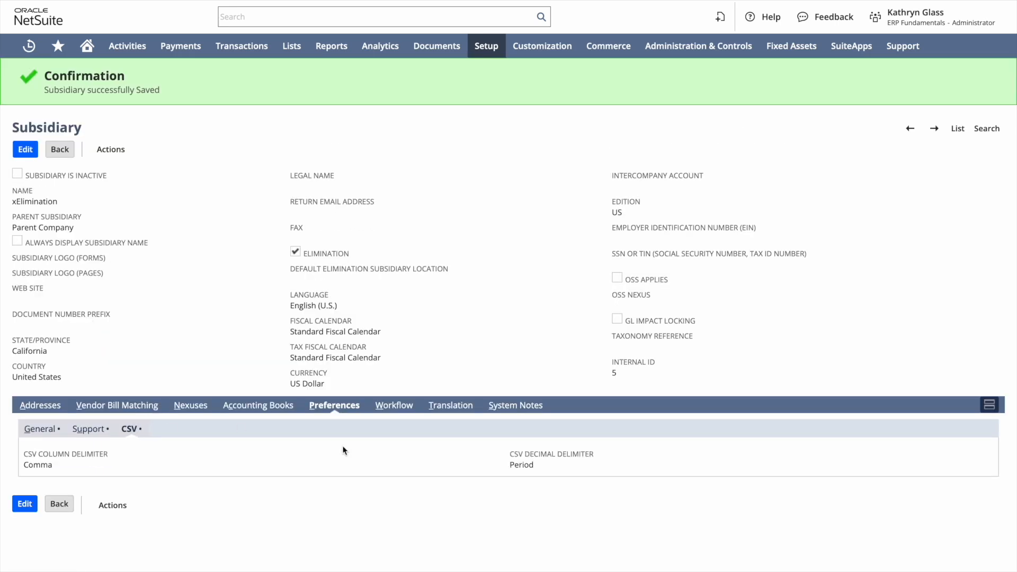
Examine the saved subsidiary's workflow history and translation details
click(400, 407)
click(140, 432)
scroll(399, 421, down, 1)
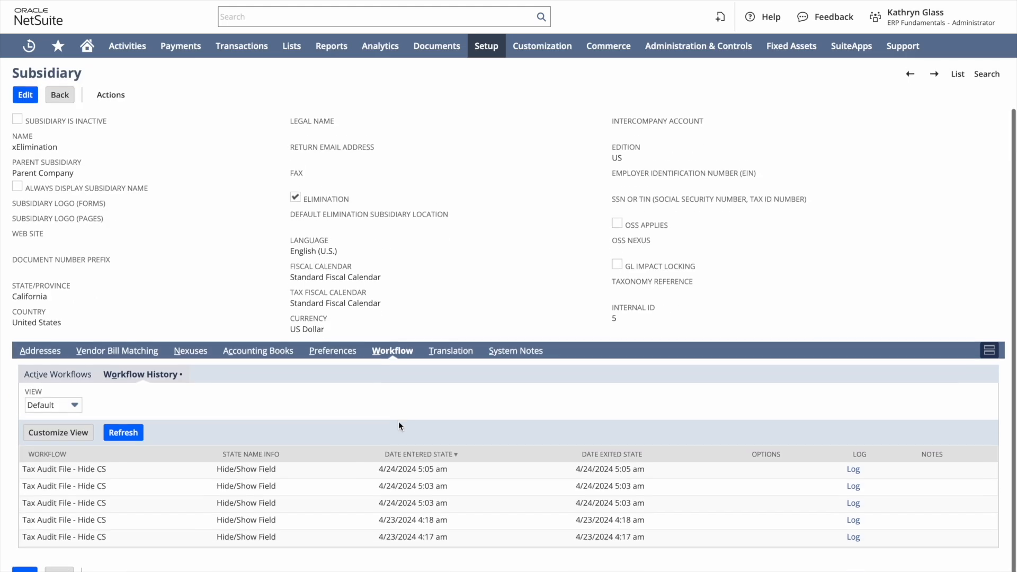
scroll(398, 421, up, 1)
click(455, 390)
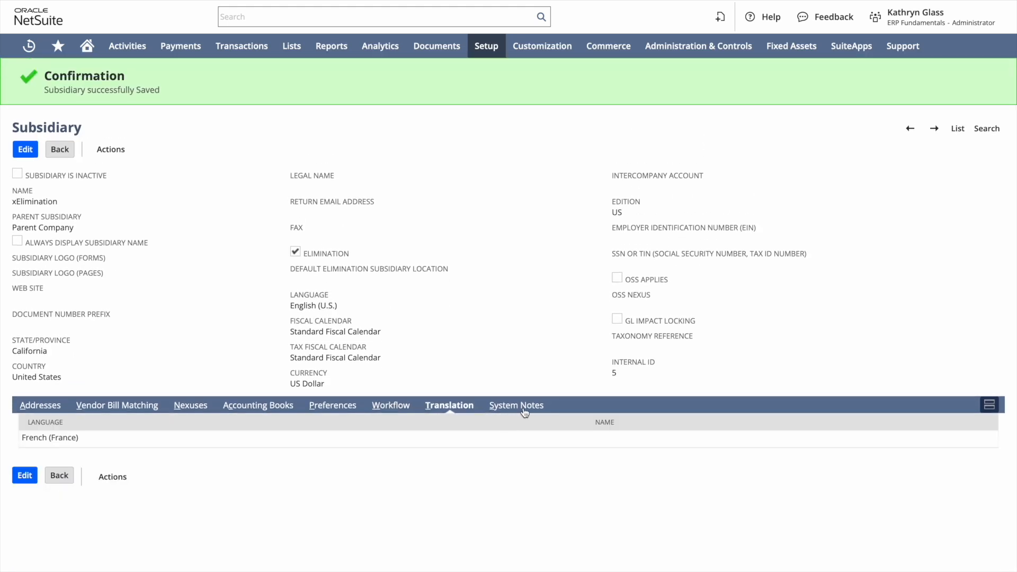
Check the saved subsidiary's system notes and addresses, and go back to the list of subsidiaries
click(523, 411)
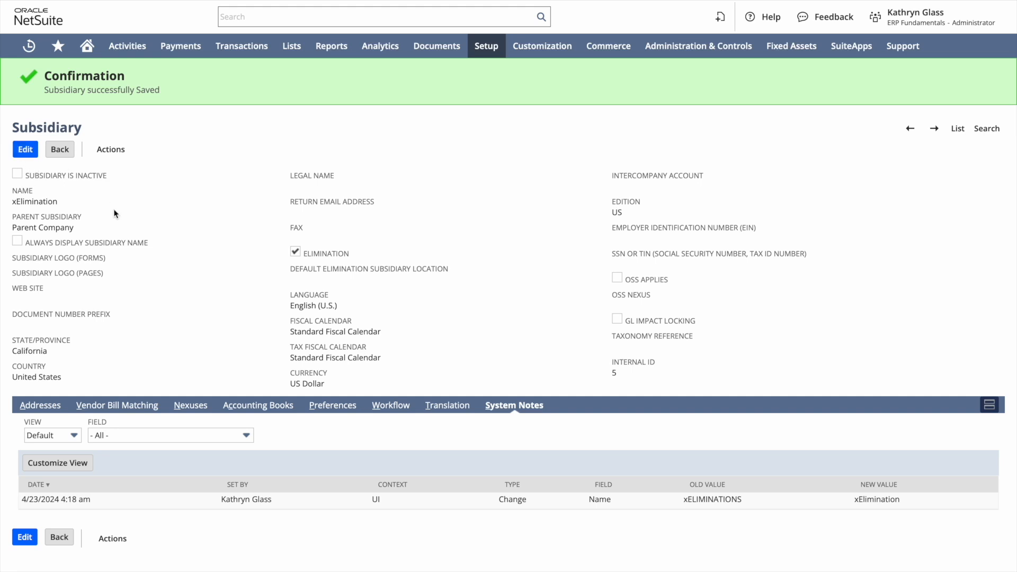
click(47, 415)
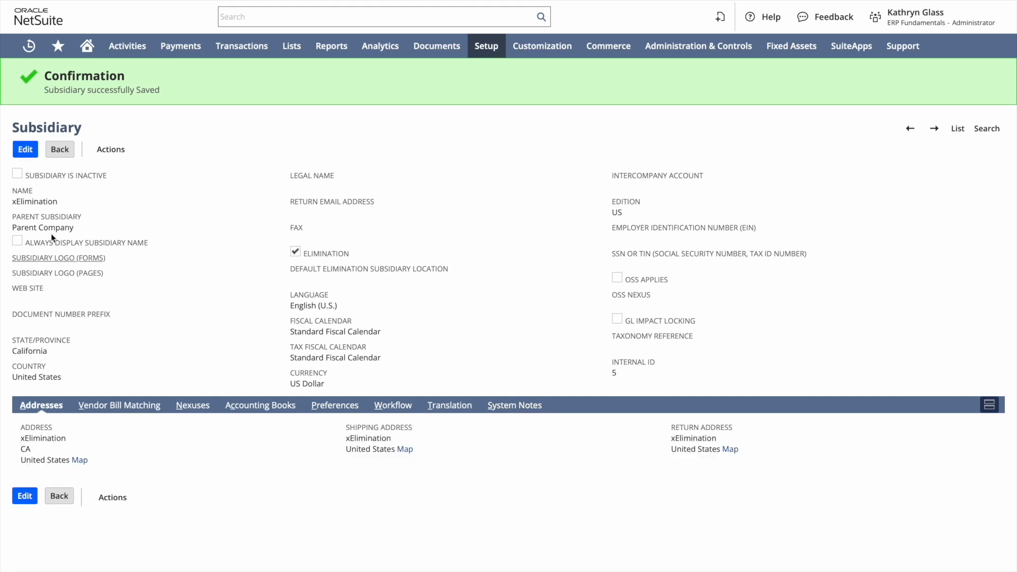
click(25, 149)
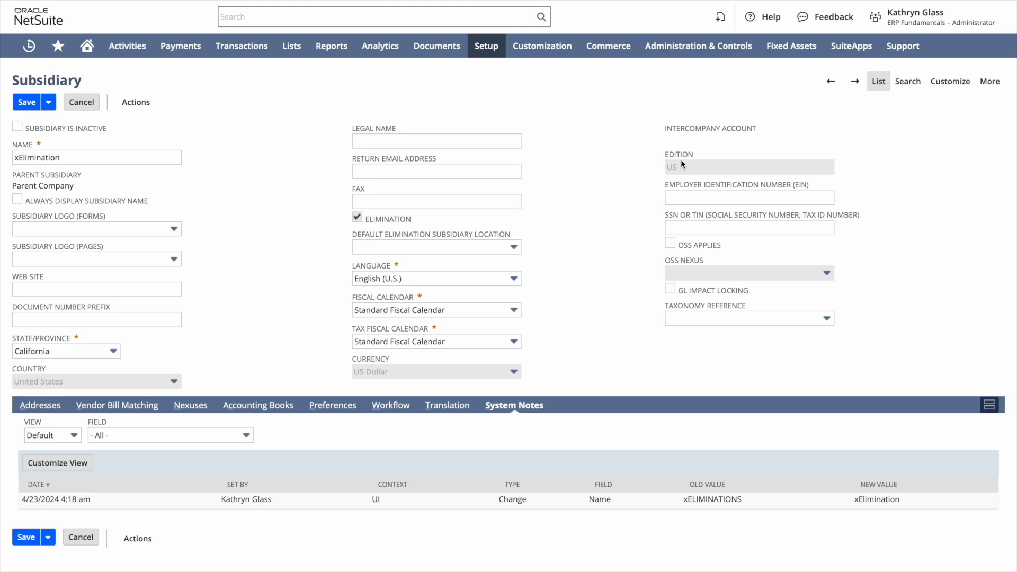
click(878, 80)
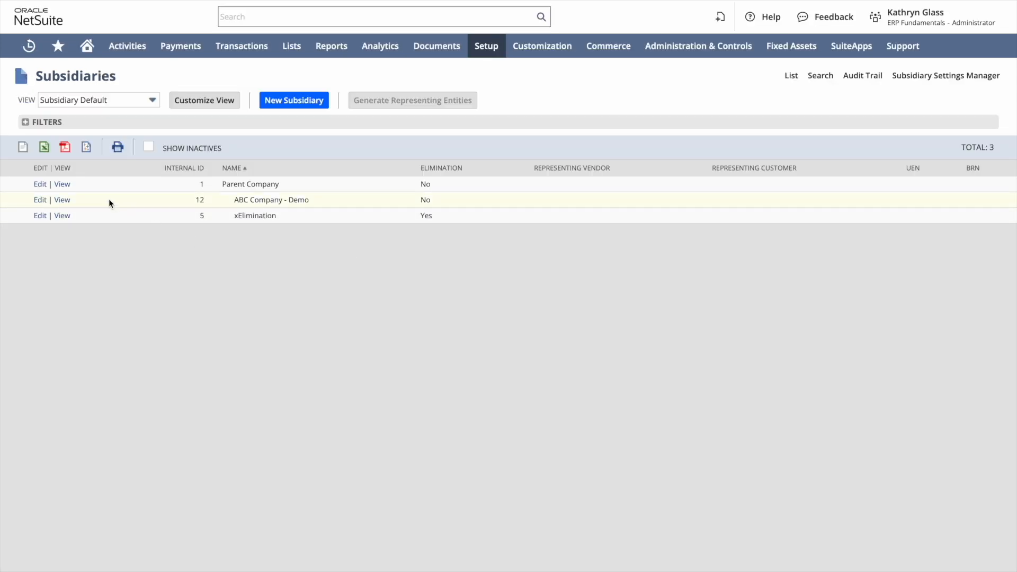